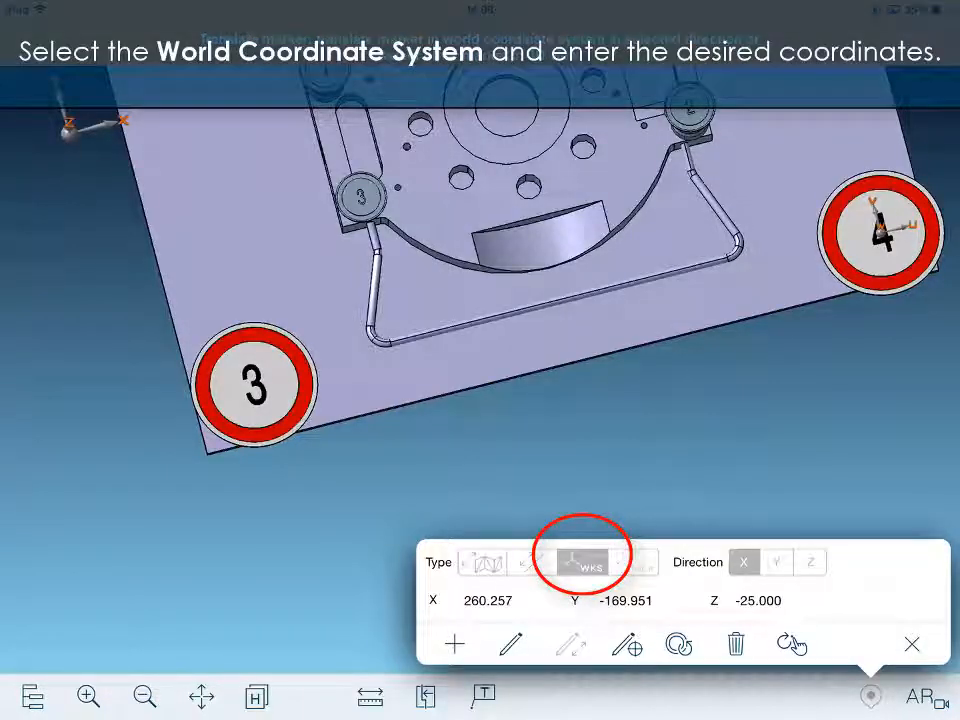
# - Set the first marker's world X and Y coordinates to its plate corner (±230, ±150)
pyautogui.click(488, 600)
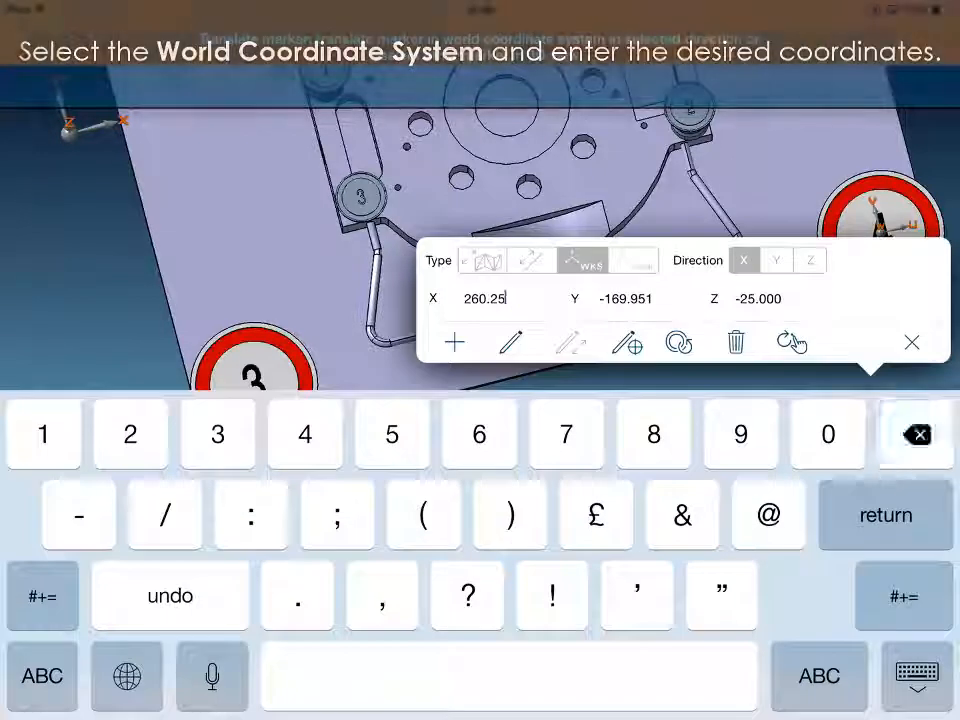
pyautogui.write('2')
pyautogui.write('33')
pyautogui.click(776, 260)
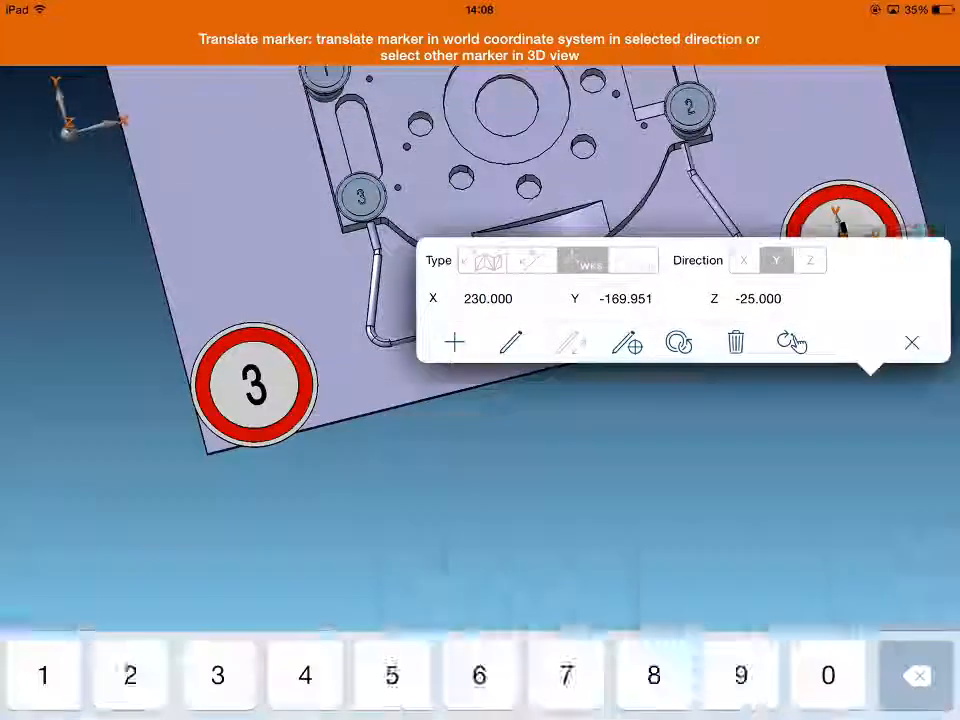
pyautogui.click(626, 598)
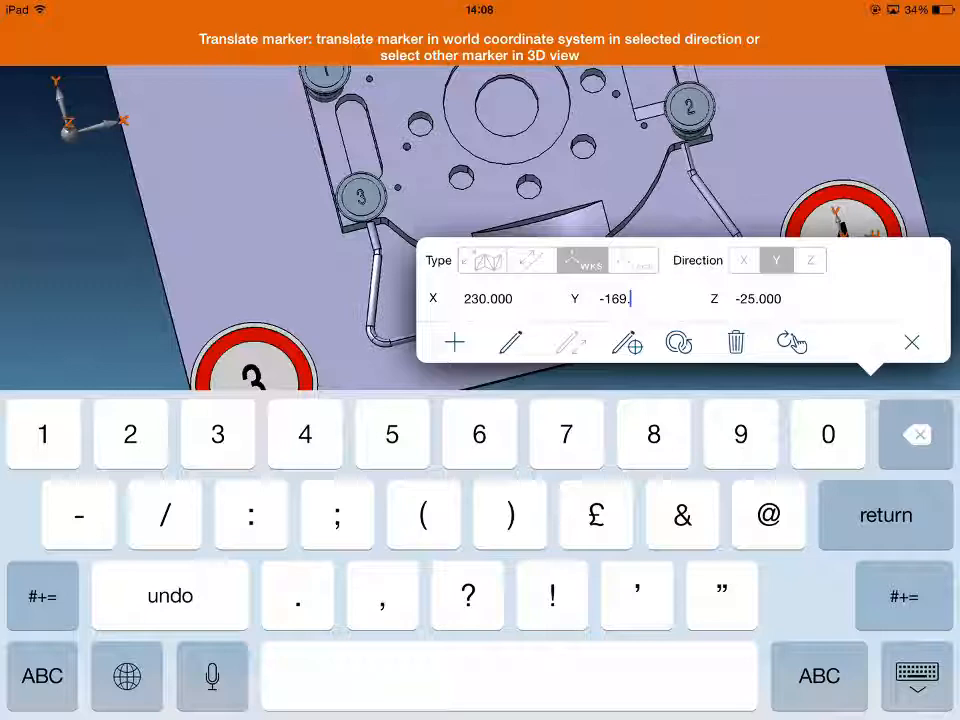
pyautogui.press('BackSpace')
pyautogui.press('BackSpace')
pyautogui.press('BackSpace')
pyautogui.write('5')
pyautogui.click(810, 260)
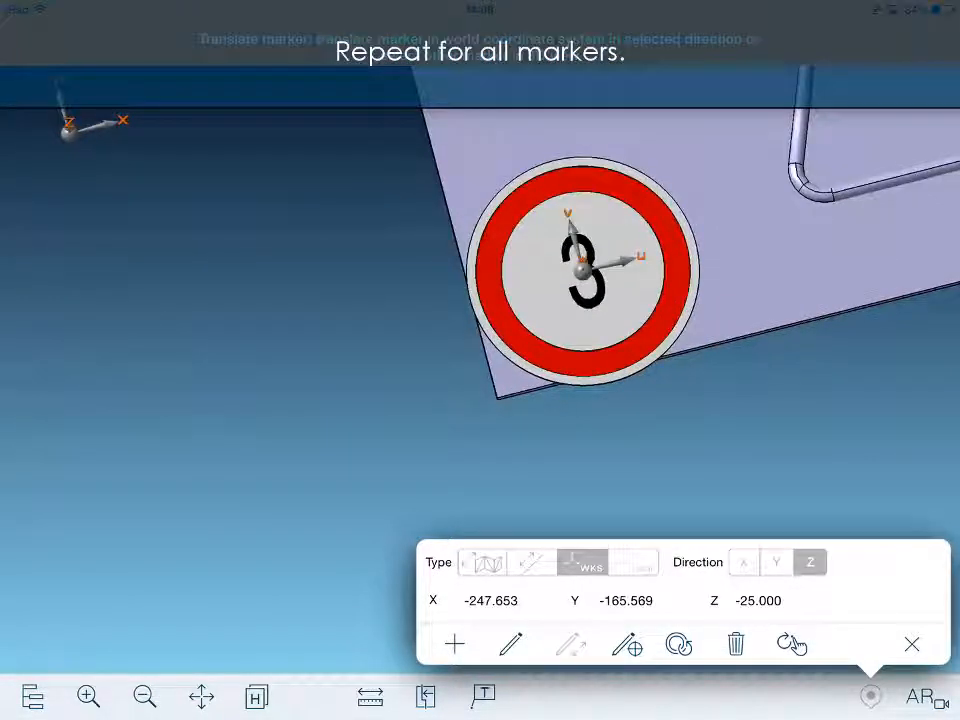
# - Set marker 3 to X -230 and its ±150 Y corner coordinate, correcting a mistyped X
pyautogui.click(627, 600)
pyautogui.press('BackSpace')
pyautogui.press('BackSpace')
pyautogui.press('BackSpace')
pyautogui.write('50')
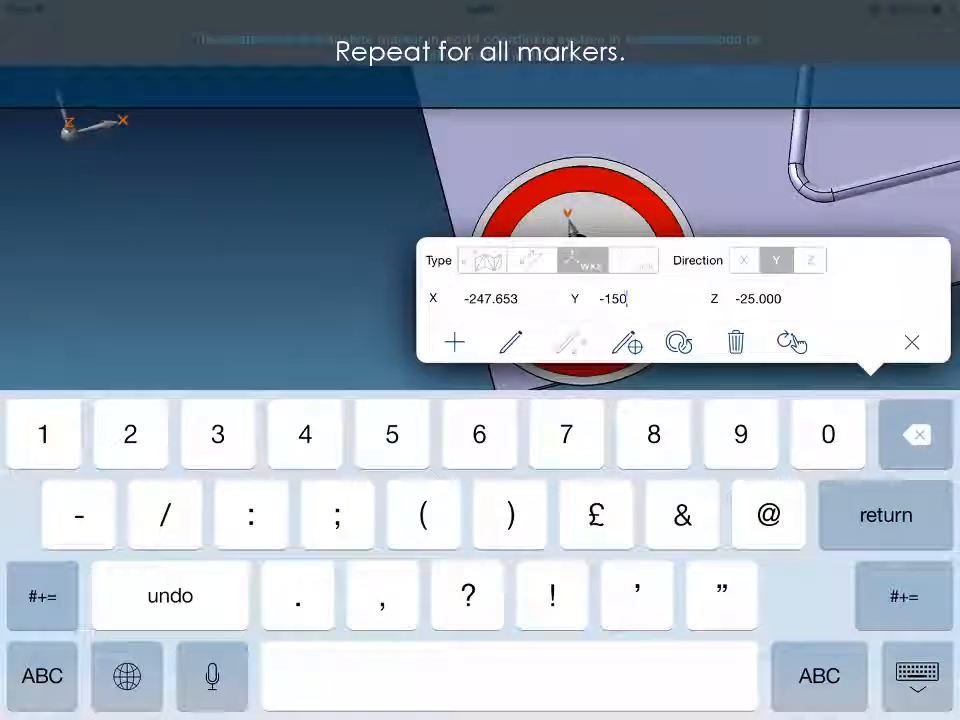
pyautogui.press('Return')
pyautogui.click(743, 260)
pyautogui.press('BackSpace')
pyautogui.press('BackSpace')
pyautogui.press('BackSpace')
pyautogui.write('50')
pyautogui.press('Return')
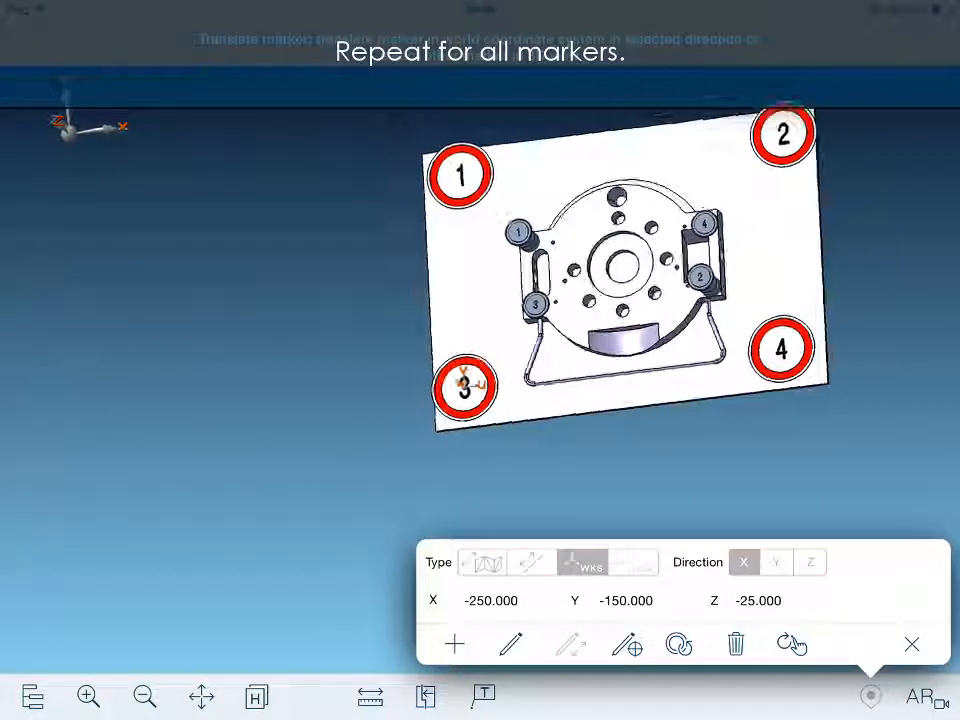
pyautogui.click(743, 562)
pyautogui.press('BackSpace')
pyautogui.press('BackSpace')
pyautogui.press('BackSpace')
pyautogui.write('230')
pyautogui.press('Return')
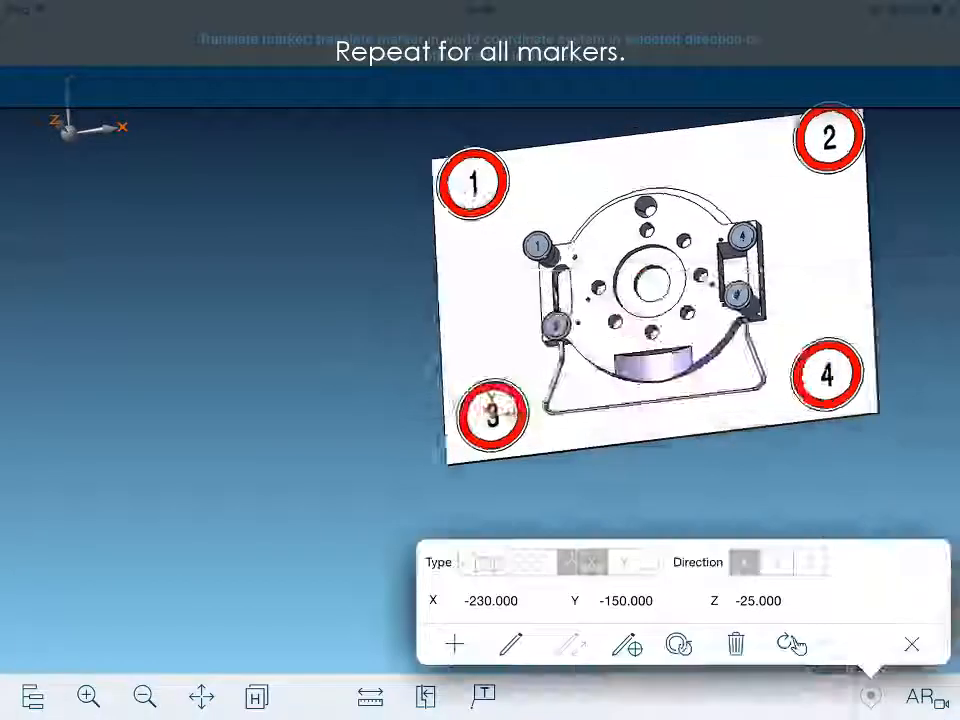
# - Set marker 1's X and Y to its ±230, ±150 plate-corner coordinates
pyautogui.click(467, 600)
pyautogui.press('BackSpace')
pyautogui.press('BackSpace')
pyautogui.press('BackSpace')
pyautogui.write('30')
pyautogui.press('Return')
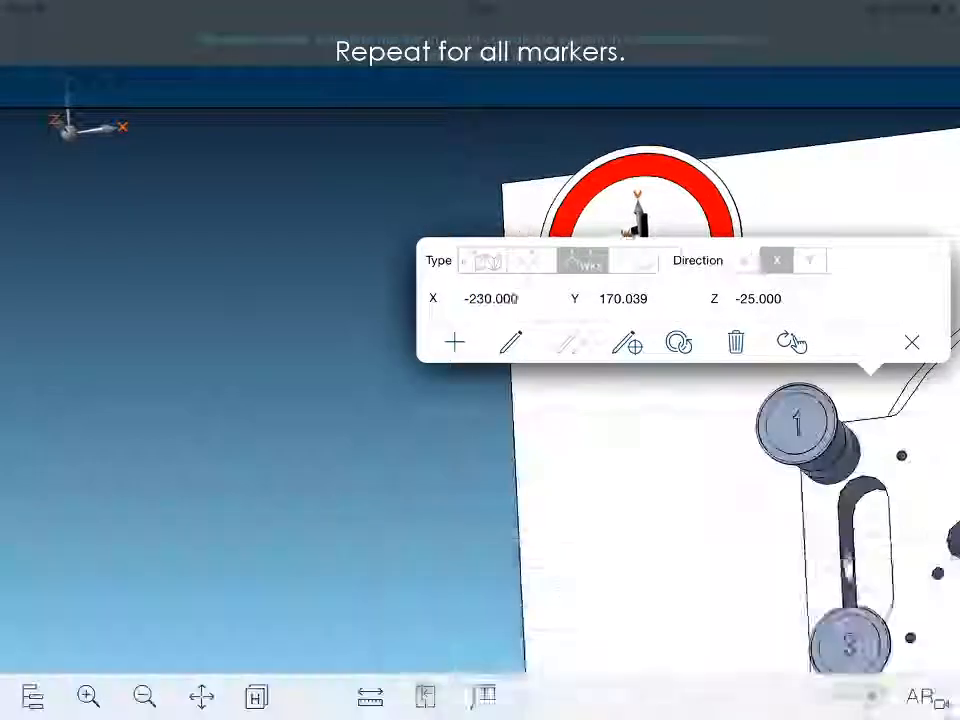
pyautogui.click(623, 298)
pyautogui.press('BackSpace')
pyautogui.press('BackSpace')
pyautogui.press('BackSpace')
pyautogui.press('BackSpace')
pyautogui.press('BackSpace')
pyautogui.write('50')
pyautogui.press('Return')
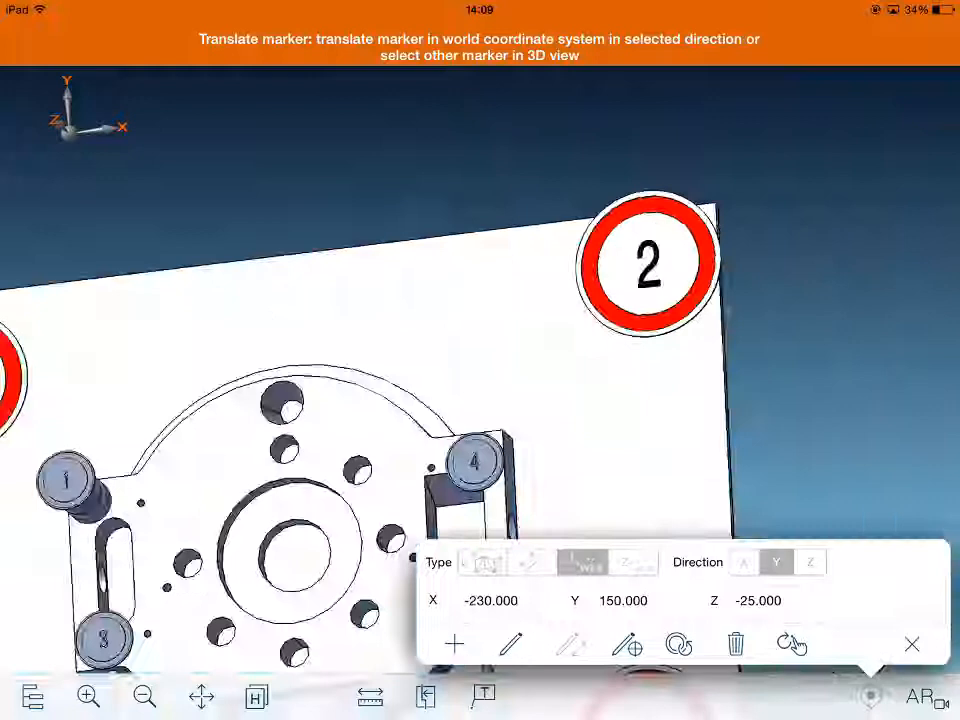
# - Set marker 2's Y and X to its ±150, ±230 corner coordinates and finish translating
pyautogui.click(469, 456)
pyautogui.click(621, 298)
pyautogui.press('BackSpace')
pyautogui.press('BackSpace')
pyautogui.press('BackSpace')
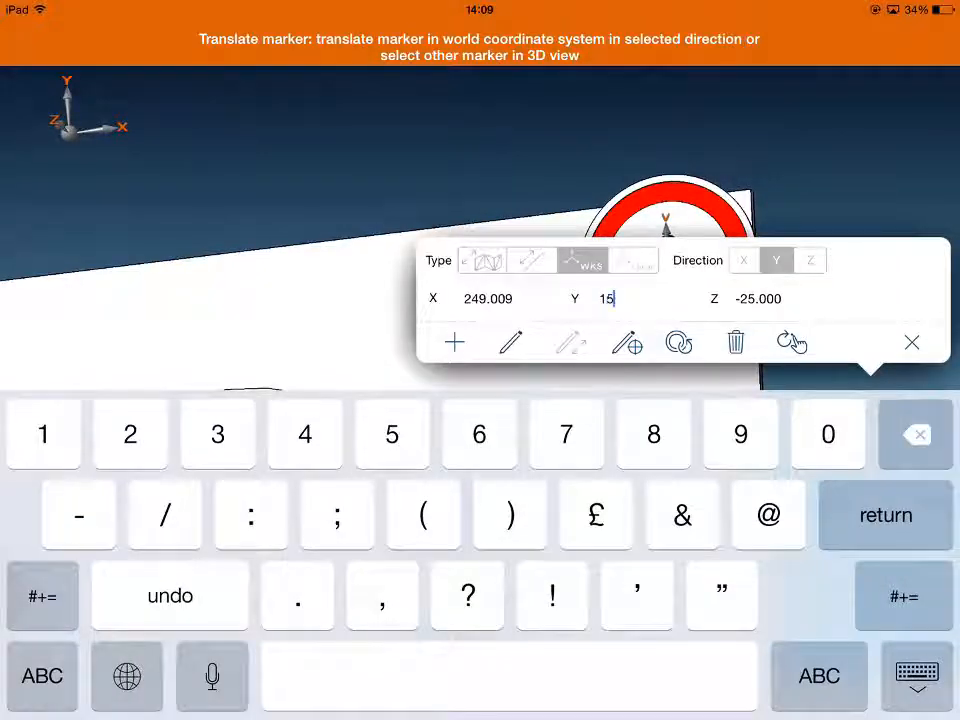
pyautogui.write('0')
pyautogui.press('Return')
pyautogui.click(488, 600)
pyautogui.write('230')
pyautogui.press('Return')
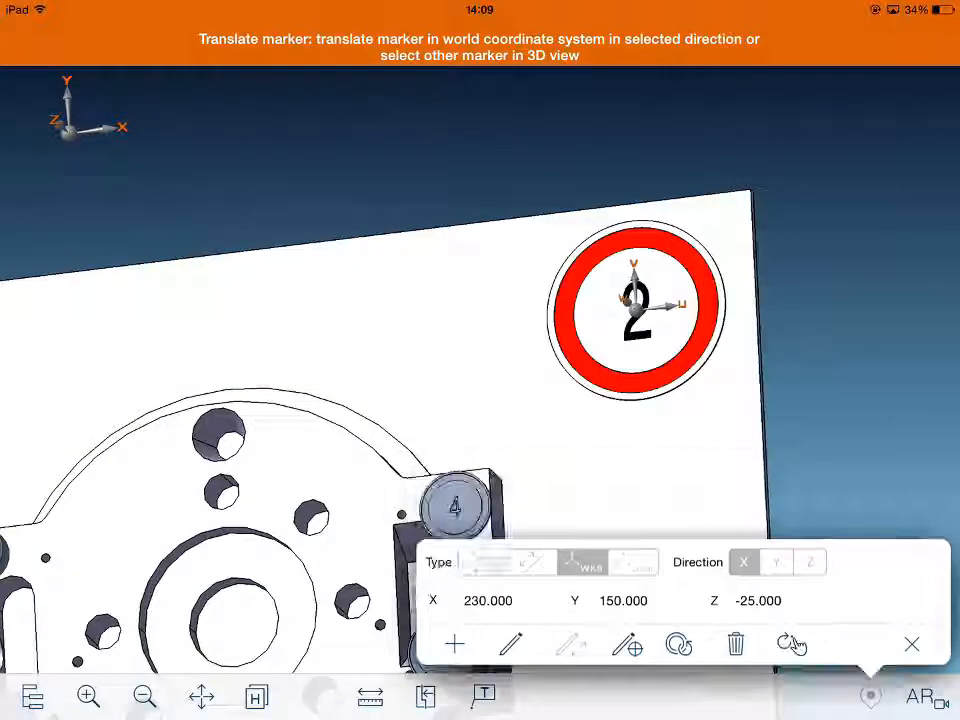
pyautogui.click(911, 644)
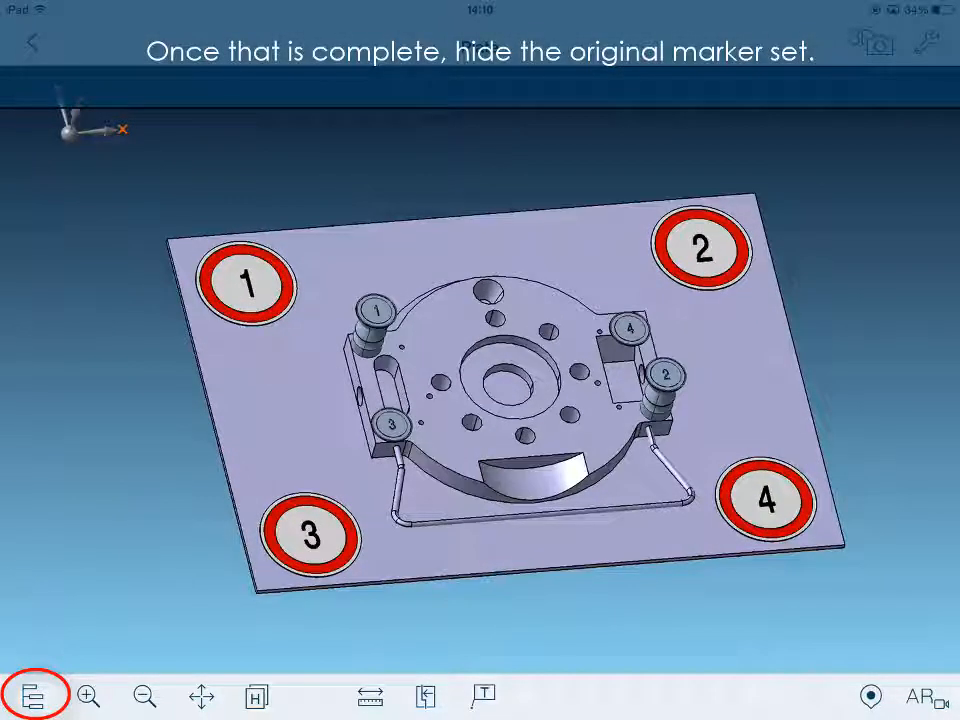
# - Hide 12bit-Marker-Set 1 and make 12bit-Marker-Set 2 the active marker set
pyautogui.click(33, 695)
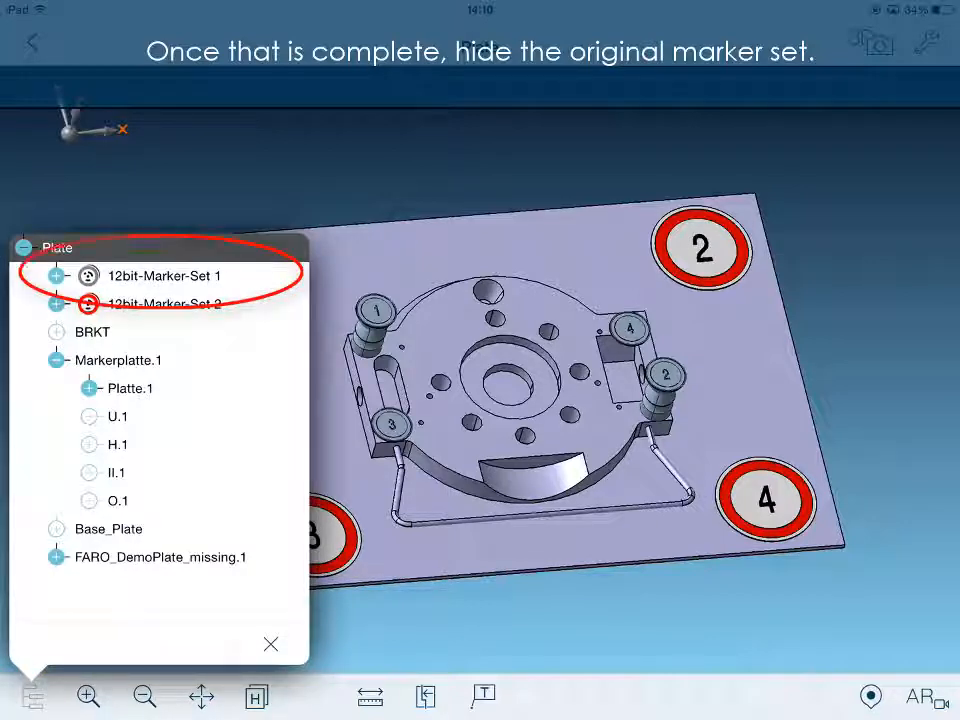
pyautogui.click(164, 275)
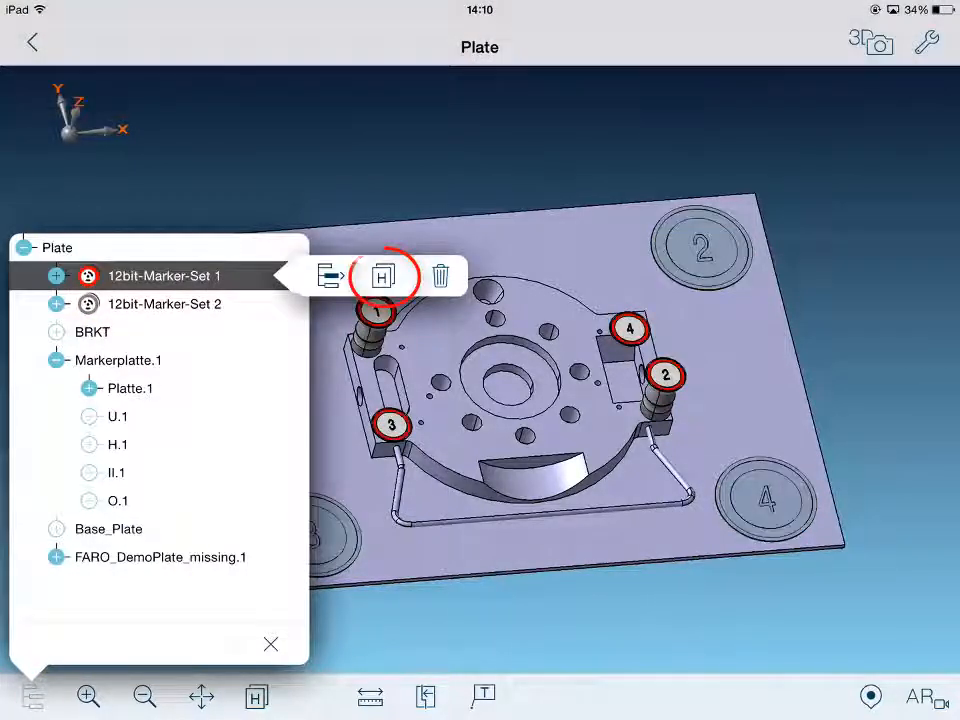
pyautogui.click(383, 276)
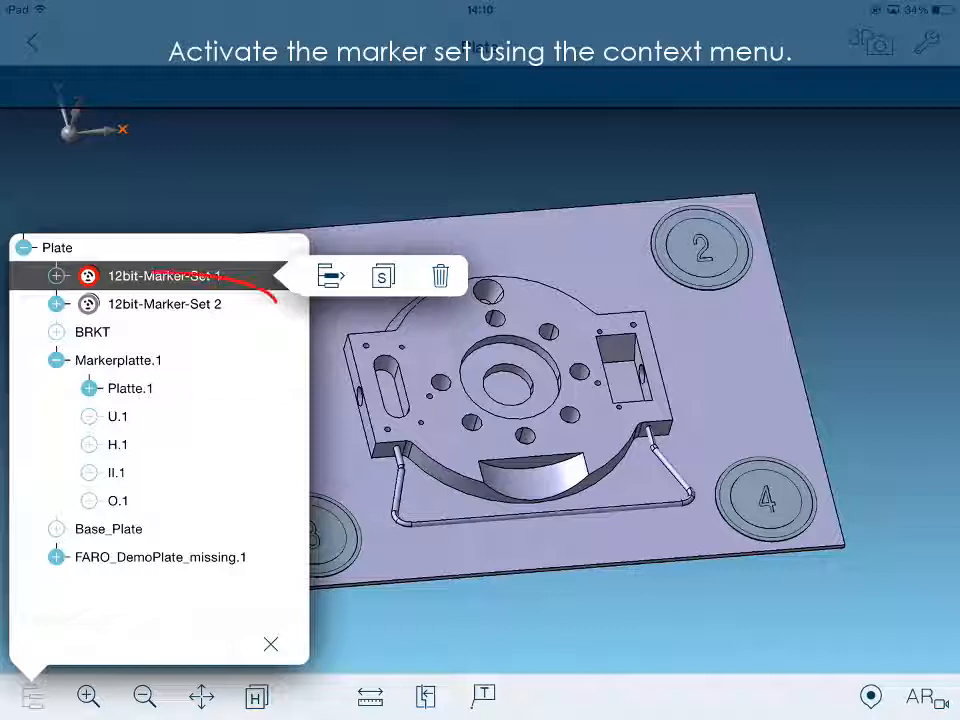
pyautogui.click(164, 303)
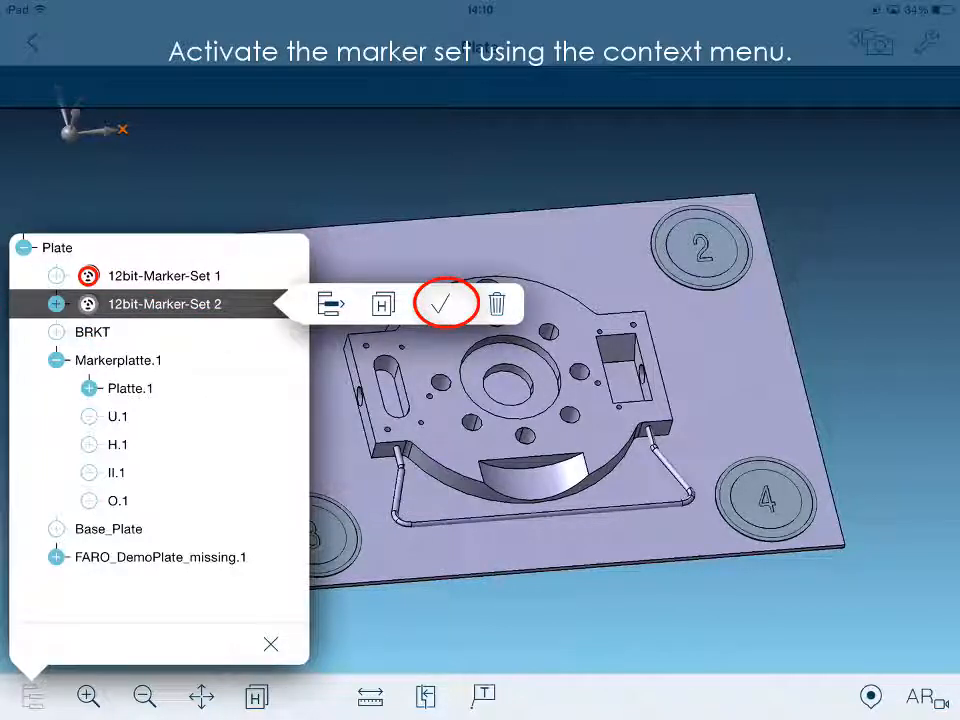
pyautogui.click(441, 303)
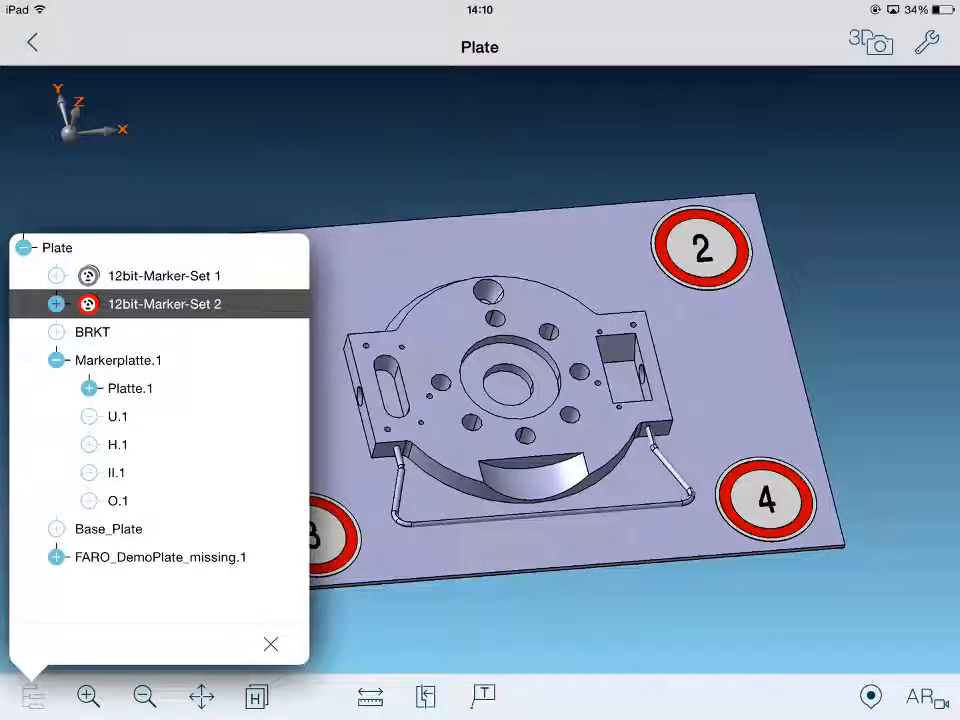
# - Hide the 12bit-Marker-Set 2 markers and the Markerplatte.1 marker plate
pyautogui.click(164, 303)
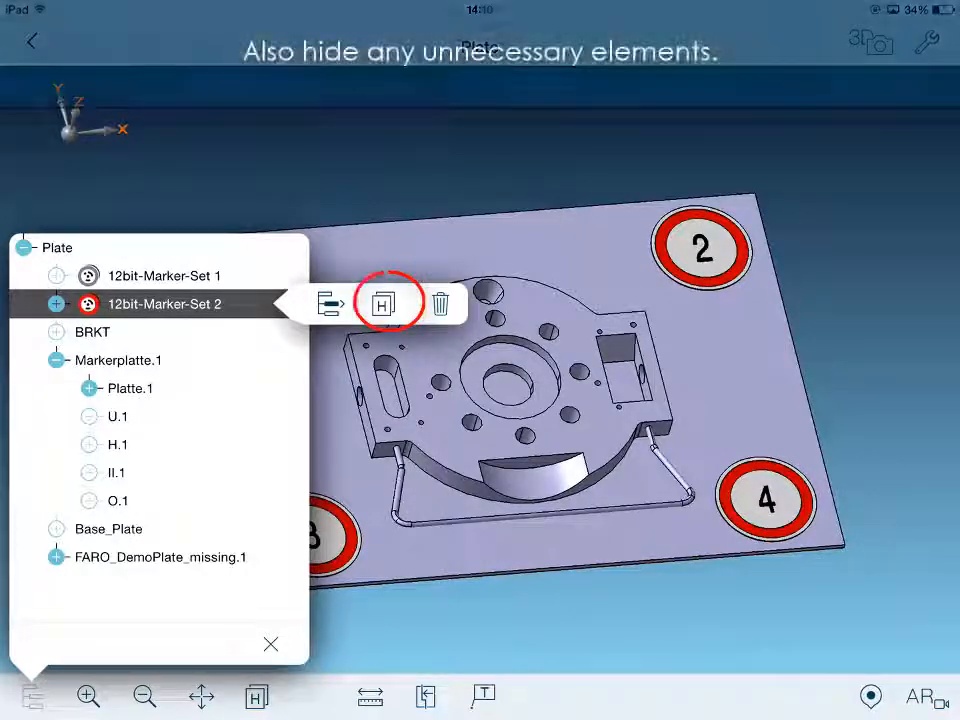
pyautogui.click(383, 303)
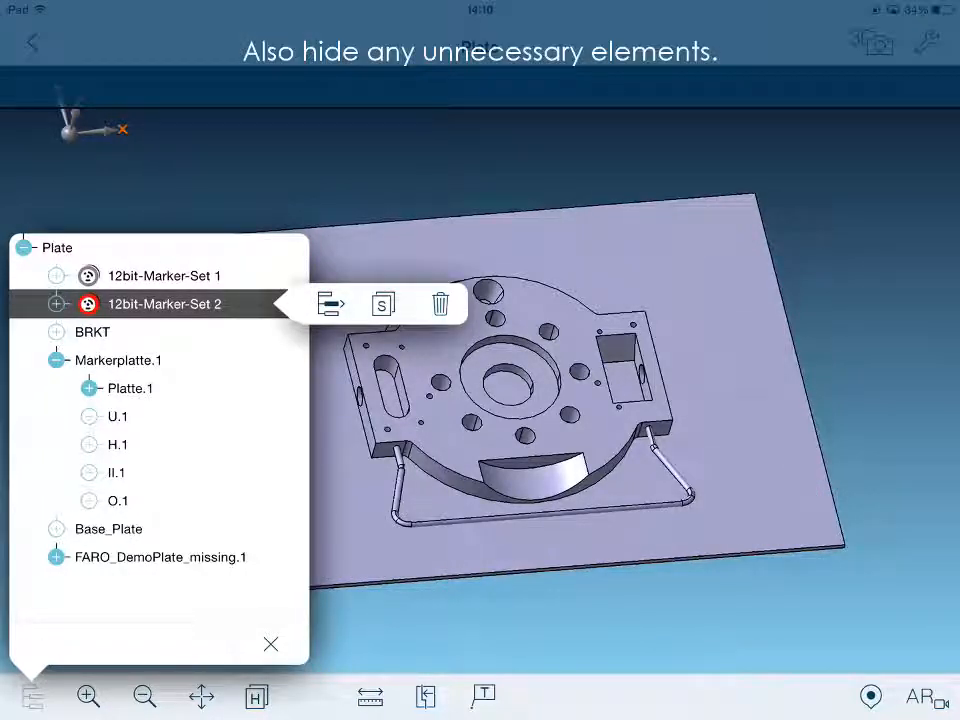
pyautogui.click(118, 360)
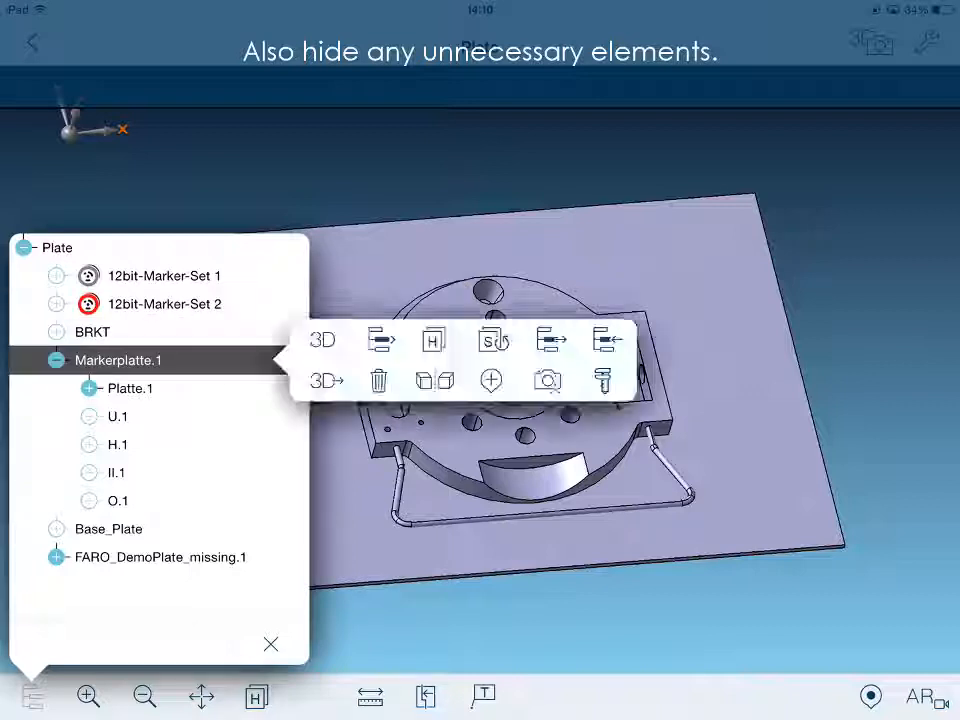
pyautogui.click(433, 341)
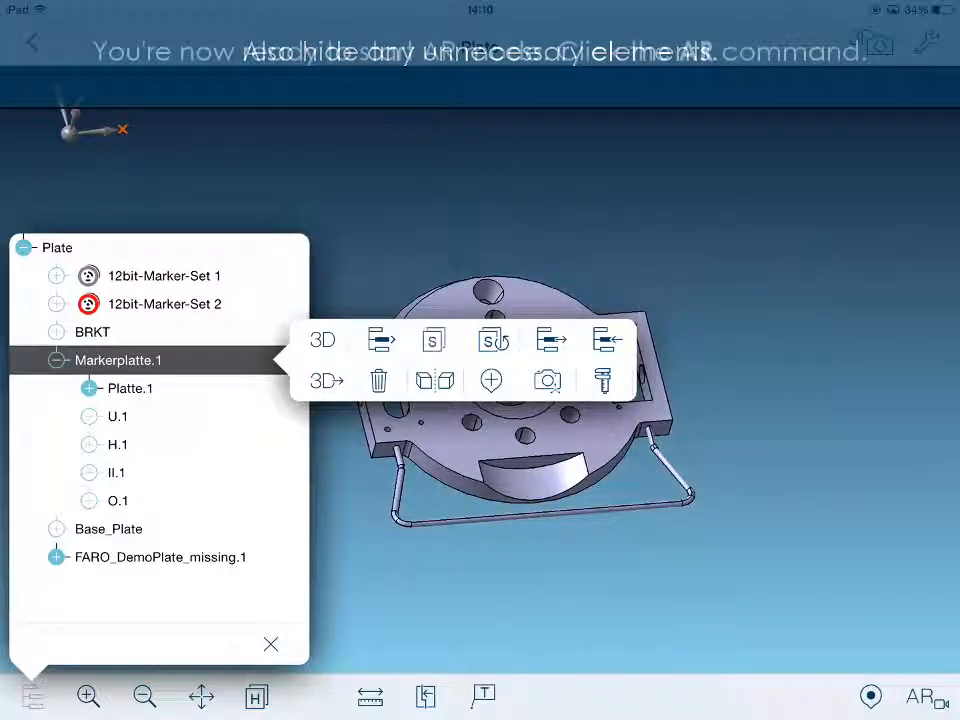
# - Start live-camera AR mode overlaying the part on the real plate, with session controls shown
pyautogui.click(33, 696)
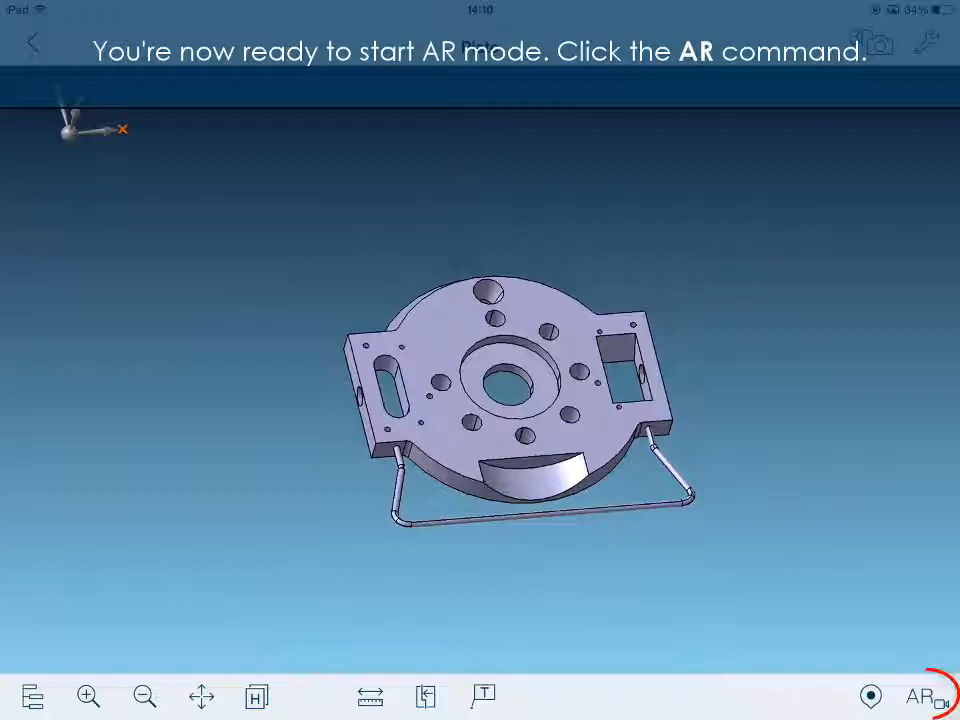
pyautogui.click(920, 696)
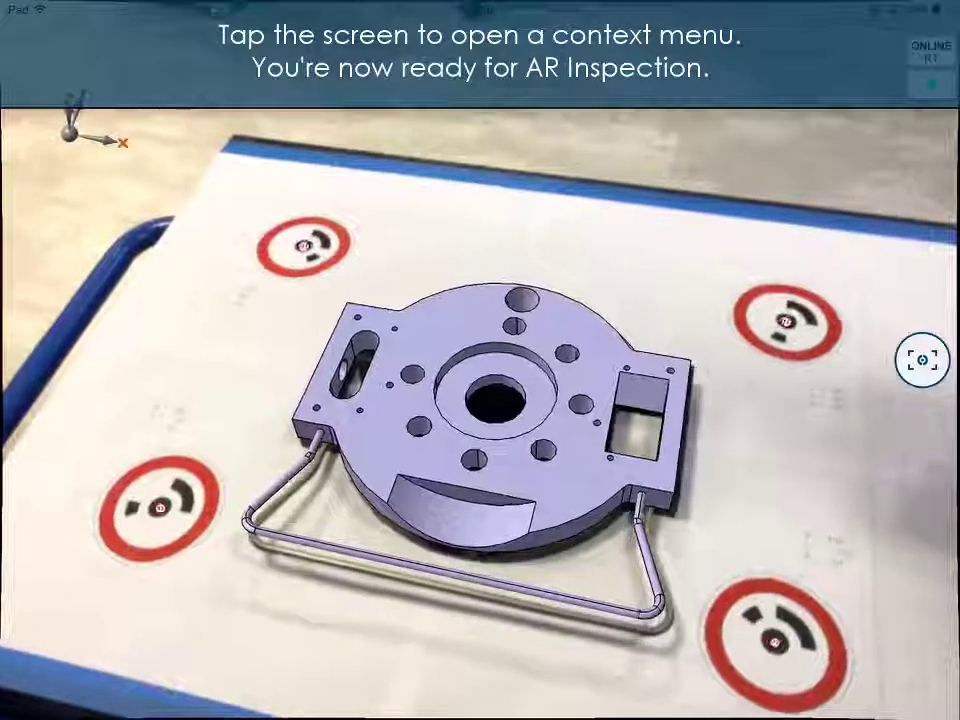
pyautogui.click(856, 616)
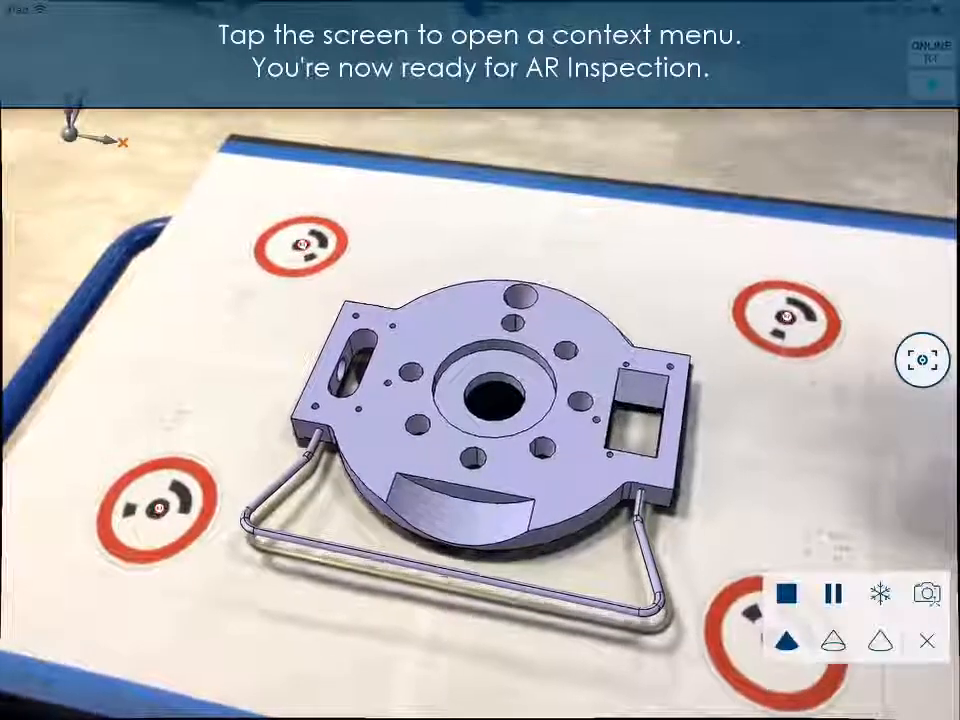